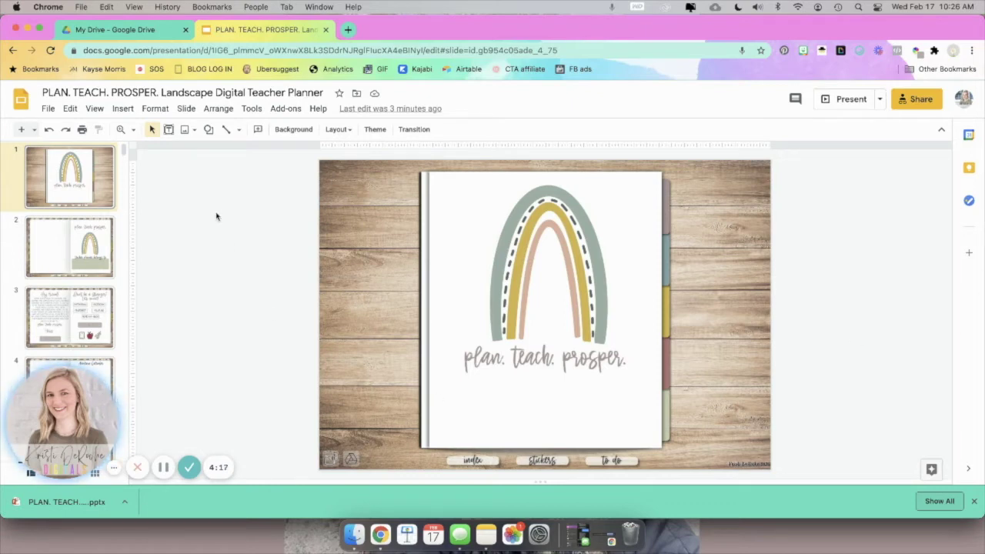
Step: Check the Google Slides File > Download formats without exporting, then launch PowerPoint from the Dock
{"action": "left_click", "coordinate": [47, 109]}
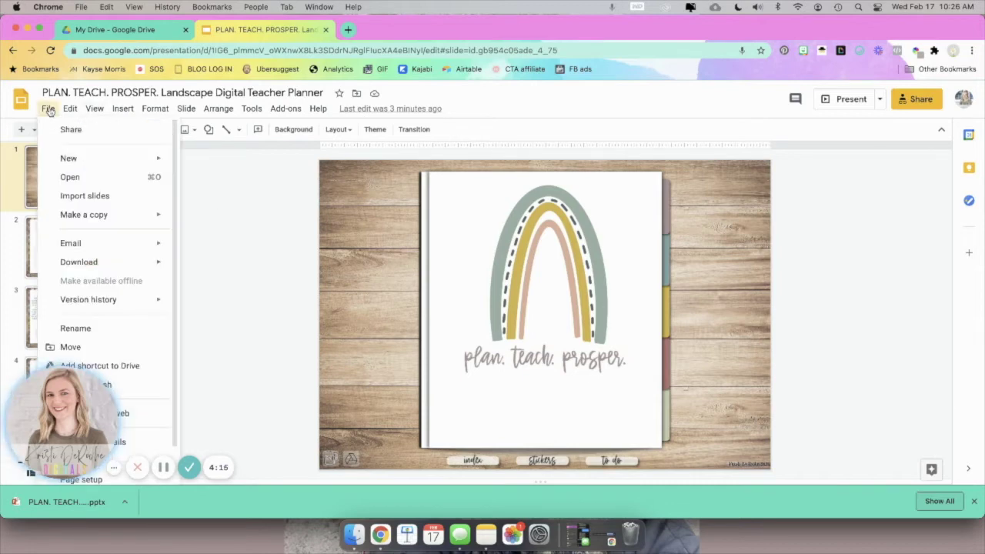
{"action": "mouse_move", "coordinate": [108, 262]}
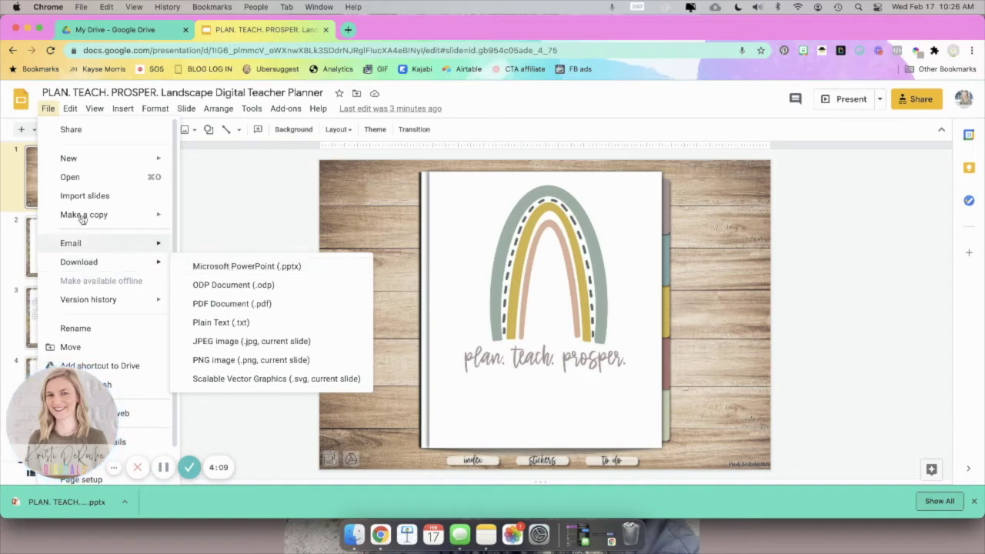
{"action": "left_click", "coordinate": [238, 199]}
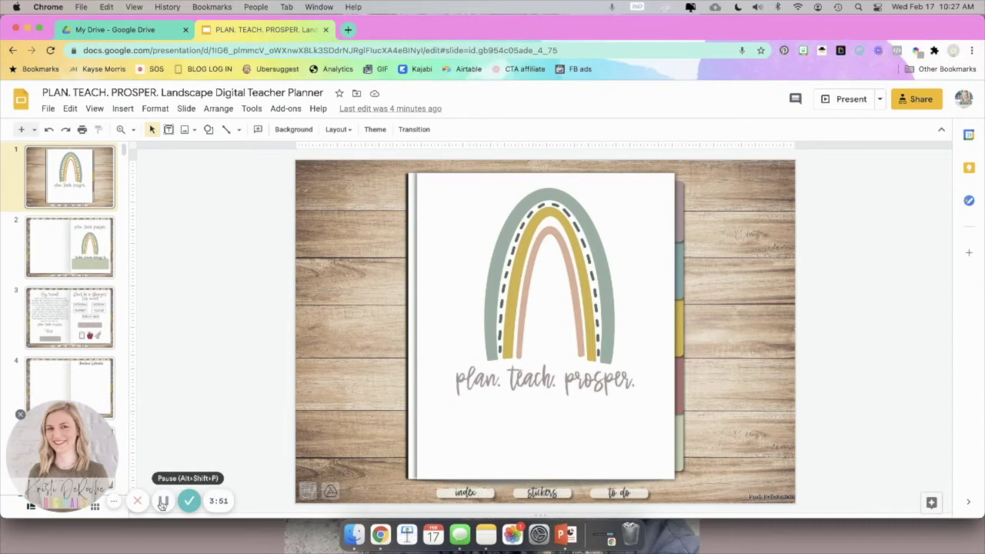
{"action": "left_click", "coordinate": [560, 534]}
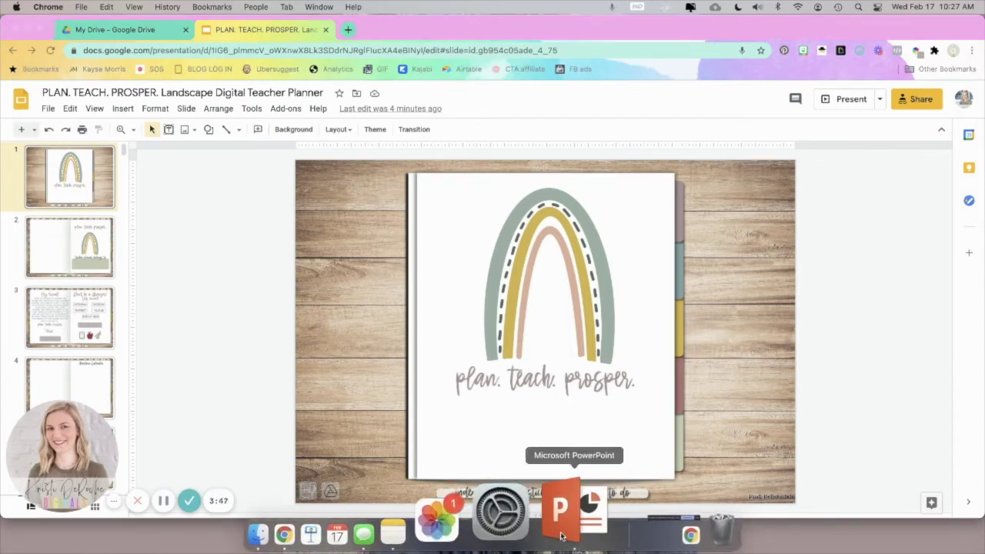
{"action": "left_click", "coordinate": [160, 504]}
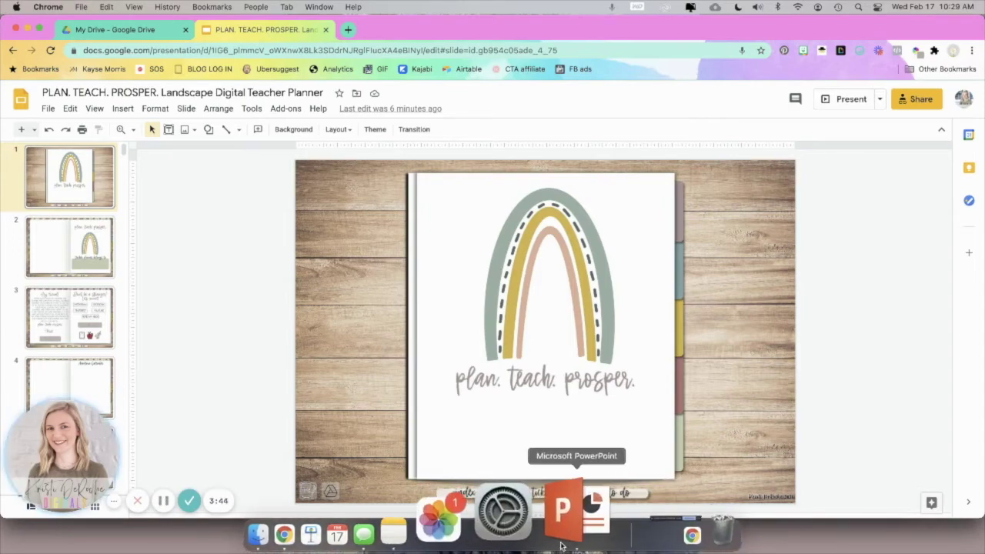
Step: Open the downloaded planner in an enlarged PowerPoint window and start the slide show from slide 1
{"action": "left_click", "coordinate": [561, 543]}
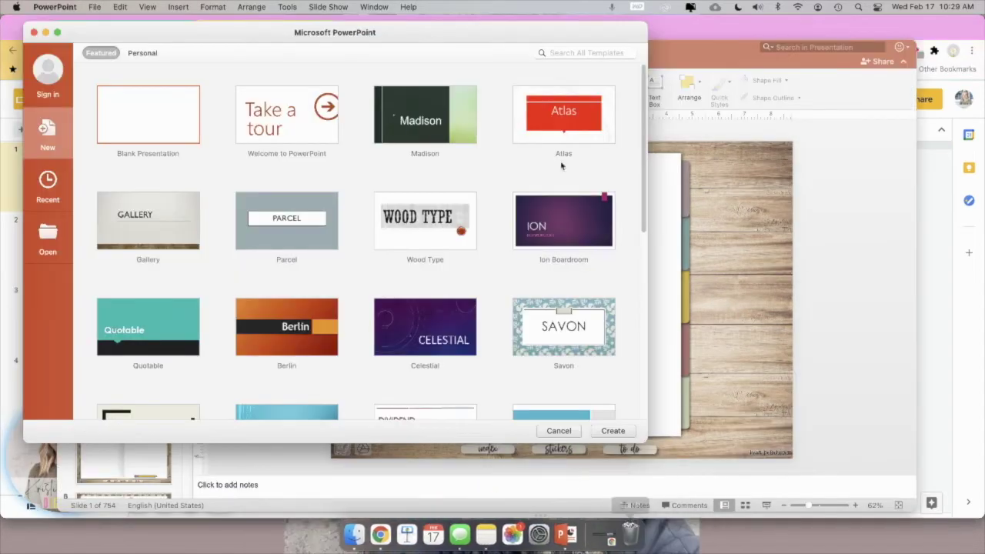
{"action": "left_click", "coordinate": [552, 435]}
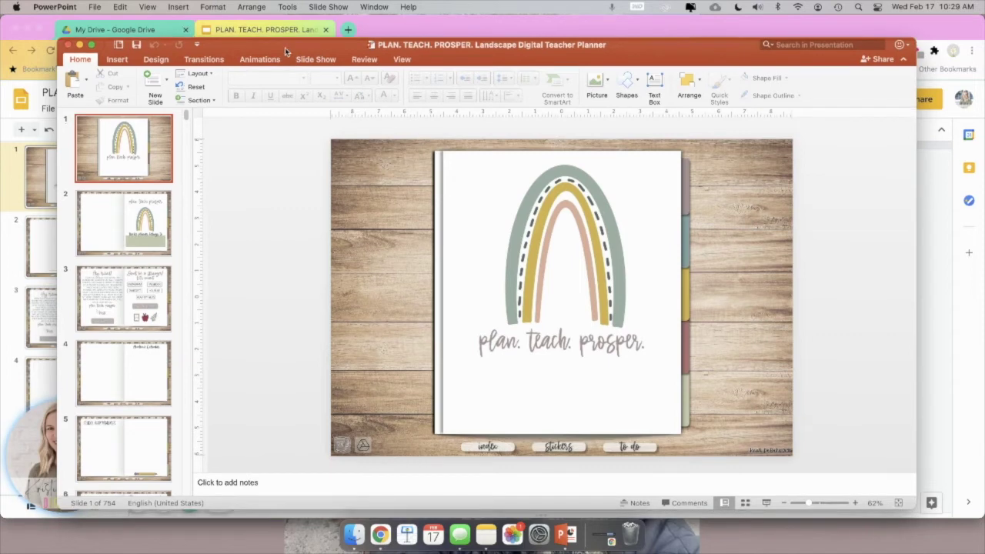
{"action": "double_click", "coordinate": [285, 47]}
{"action": "left_click", "coordinate": [693, 162]}
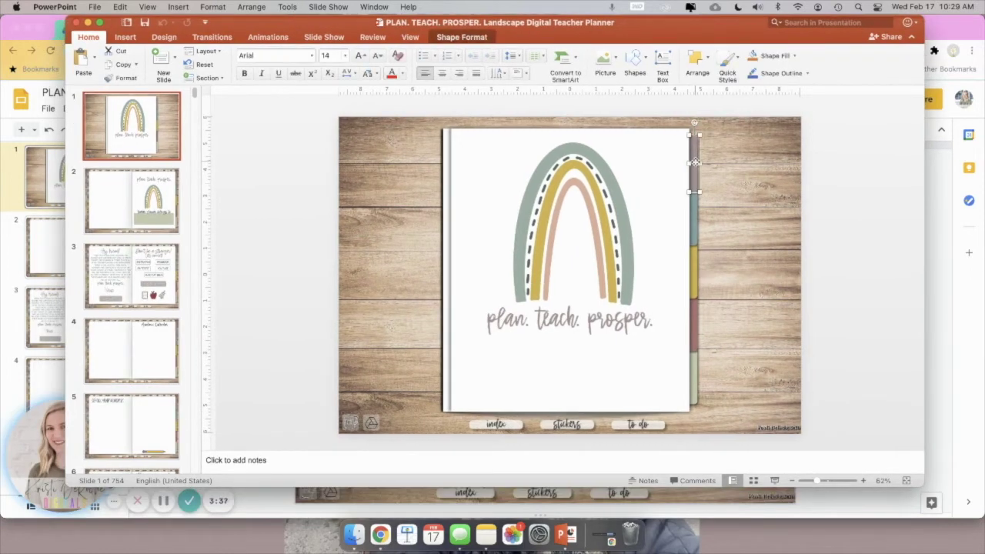
{"action": "left_click", "coordinate": [323, 37]}
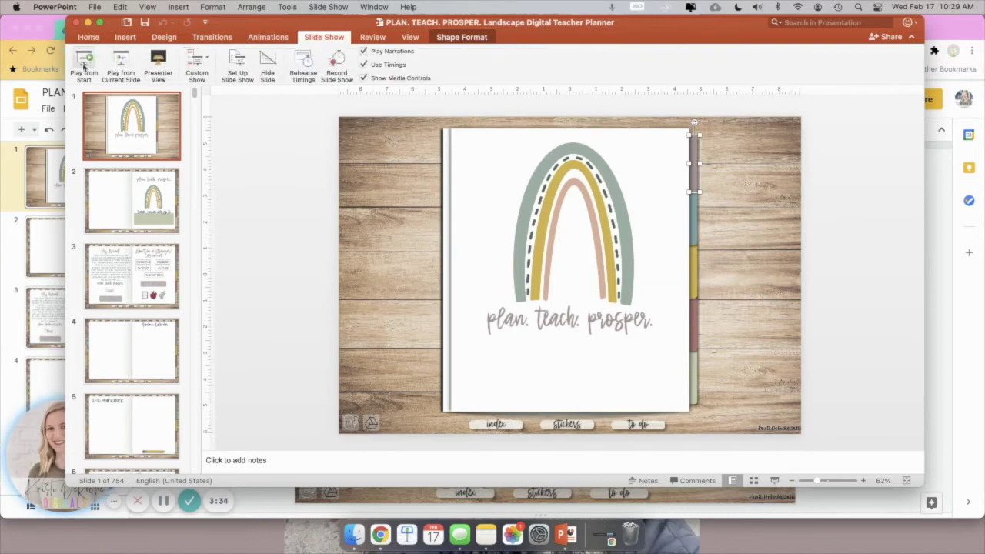
{"action": "left_click", "coordinate": [84, 62]}
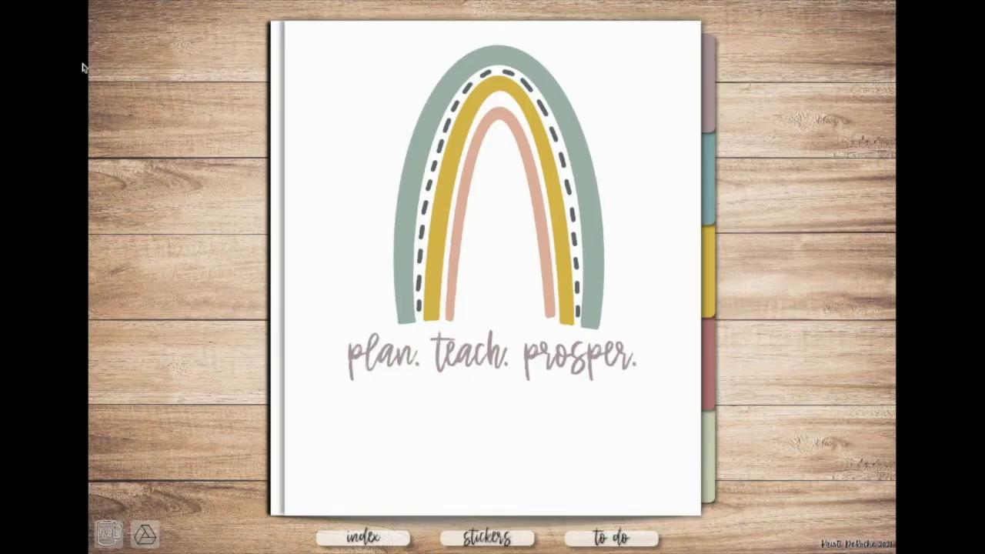
Step: Test the cover tab link to the July calendar and the GRADES link to the Gradebook, then exit
{"action": "left_click", "coordinate": [712, 101]}
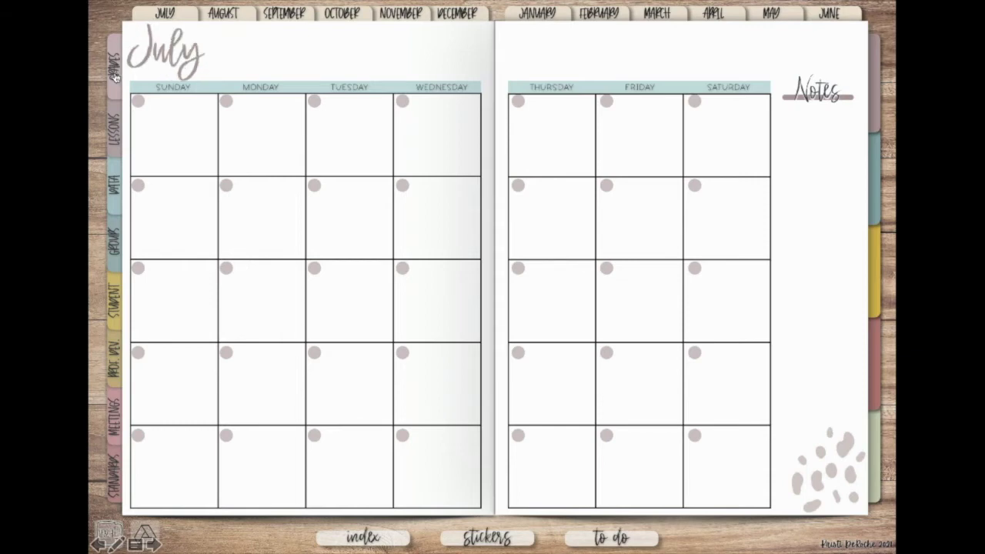
{"action": "left_click", "coordinate": [116, 75]}
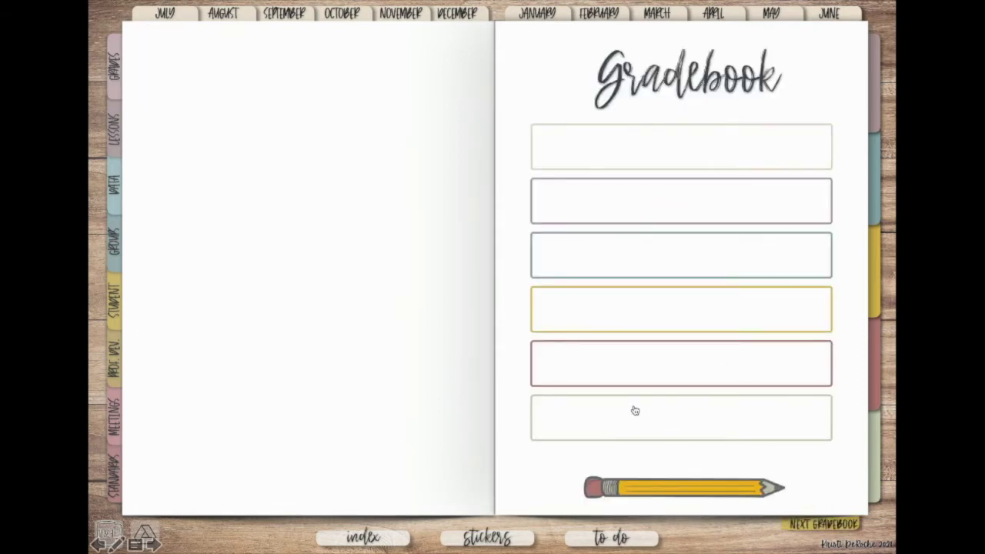
{"action": "key", "text": "Escape"}
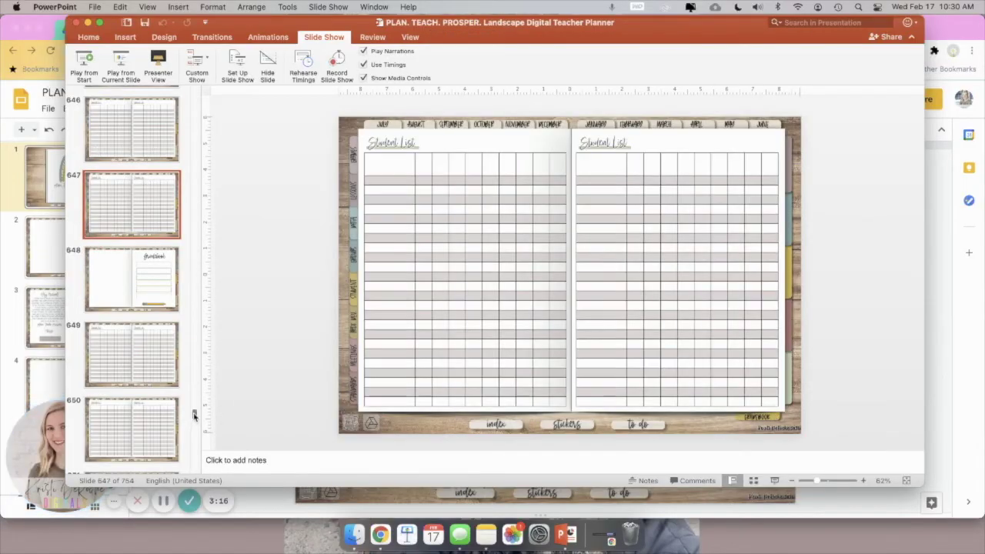
{"action": "left_click_drag", "start_coordinate": [193, 413], "coordinate": [119, 134]}
Step: On daily-page slide 35, type test text into a grey bar and undo it
{"action": "left_click", "coordinate": [119, 133]}
{"action": "left_click", "coordinate": [384, 189]}
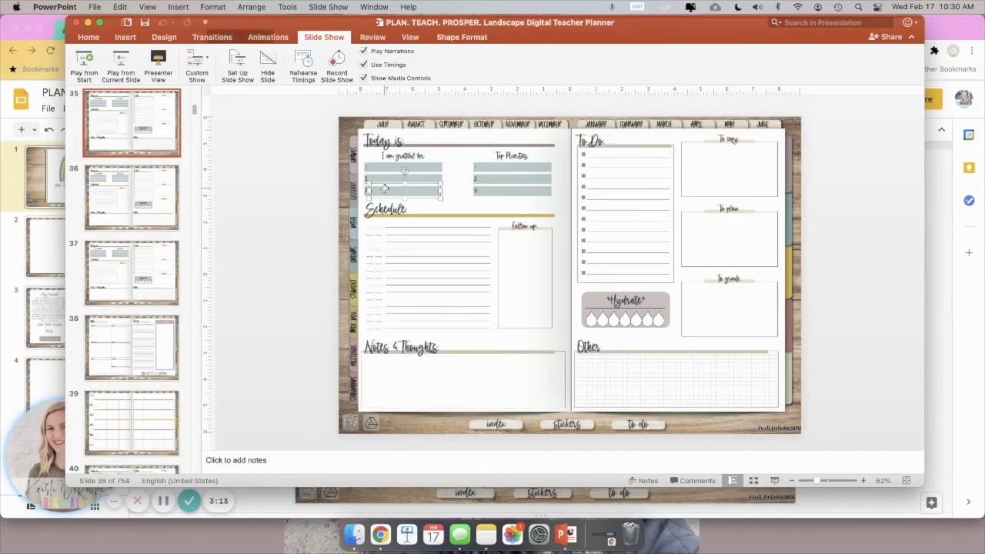
{"action": "left_click", "coordinate": [384, 188]}
{"action": "type", "text": "hdsjkh"}
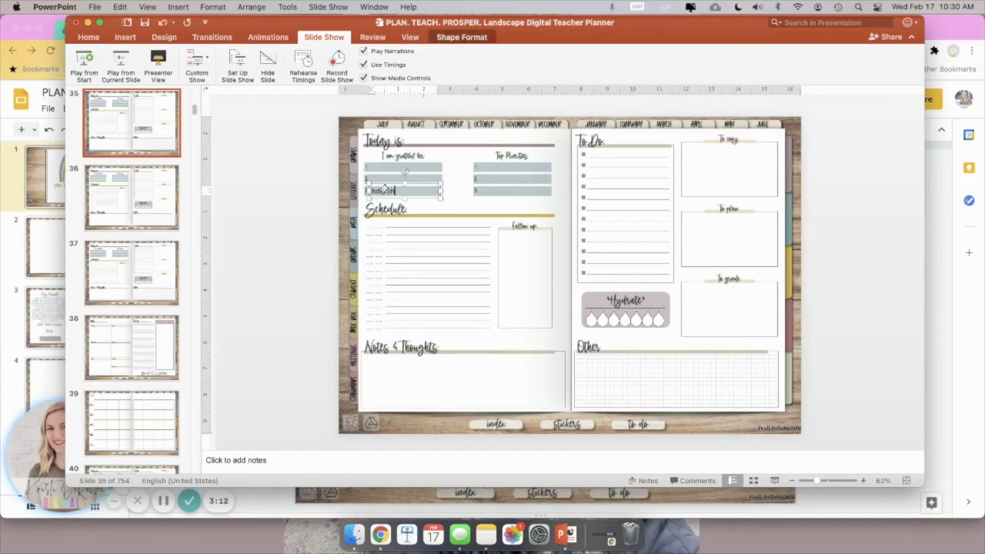
{"action": "key", "text": "super+z"}
{"action": "left_click", "coordinate": [194, 114]}
{"action": "left_click_drag", "start_coordinate": [194, 114], "coordinate": [194, 86]}
Step: Add WordArt below 'plan. teach. prosper.' on the cover slide in the AGByeFelicia font
{"action": "left_click", "coordinate": [134, 135]}
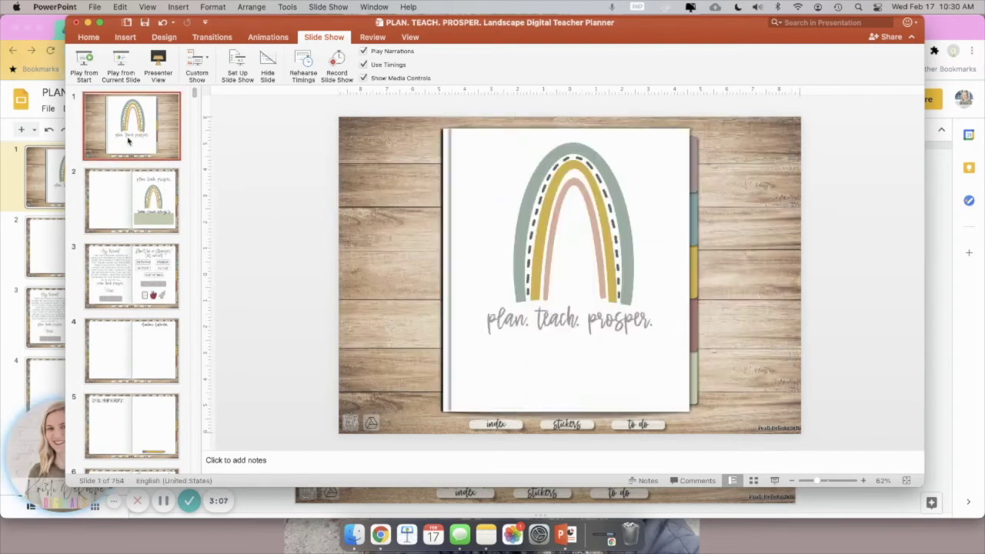
{"action": "left_click", "coordinate": [125, 37]}
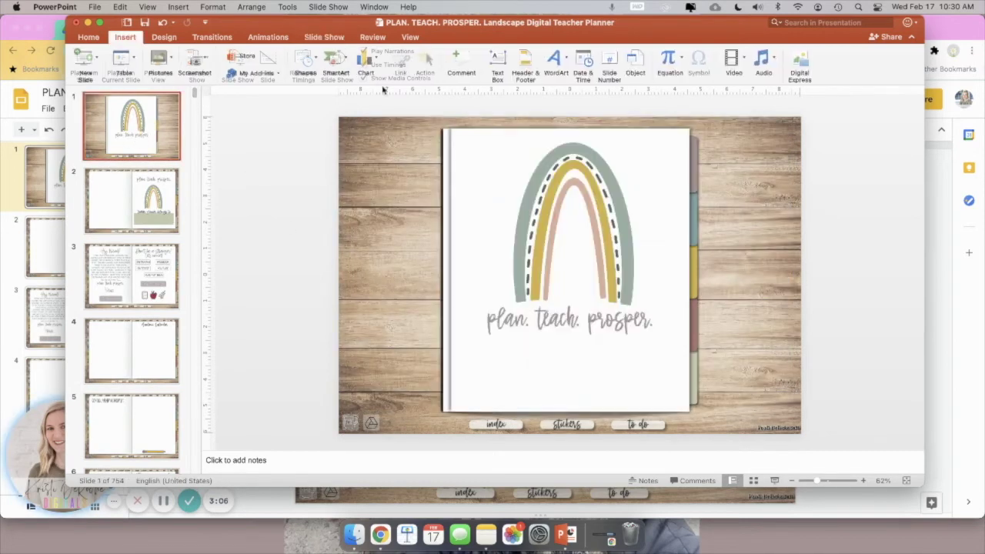
{"action": "left_click", "coordinate": [561, 67]}
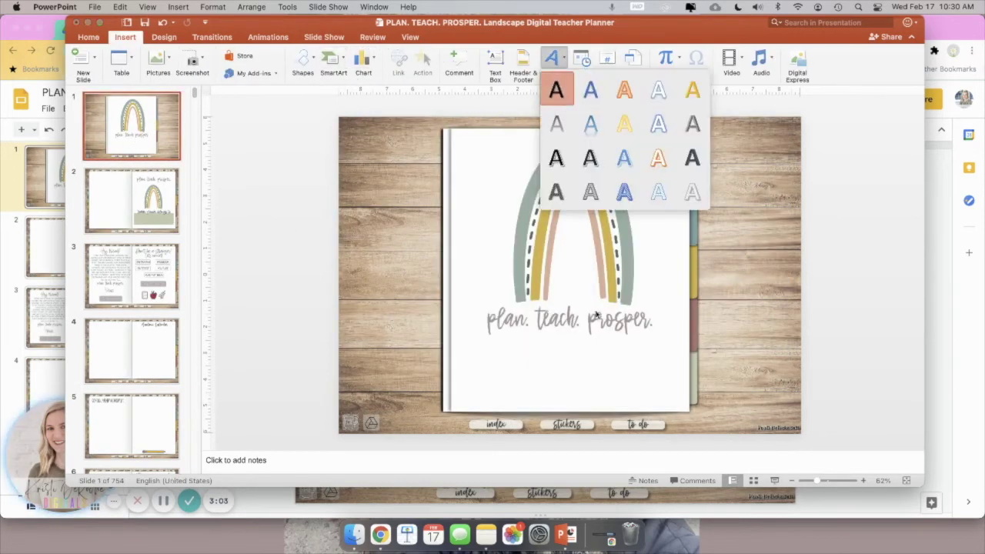
{"action": "left_click", "coordinate": [556, 90]}
{"action": "left_click_drag", "start_coordinate": [577, 263], "coordinate": [574, 362]}
{"action": "left_click", "coordinate": [88, 37]}
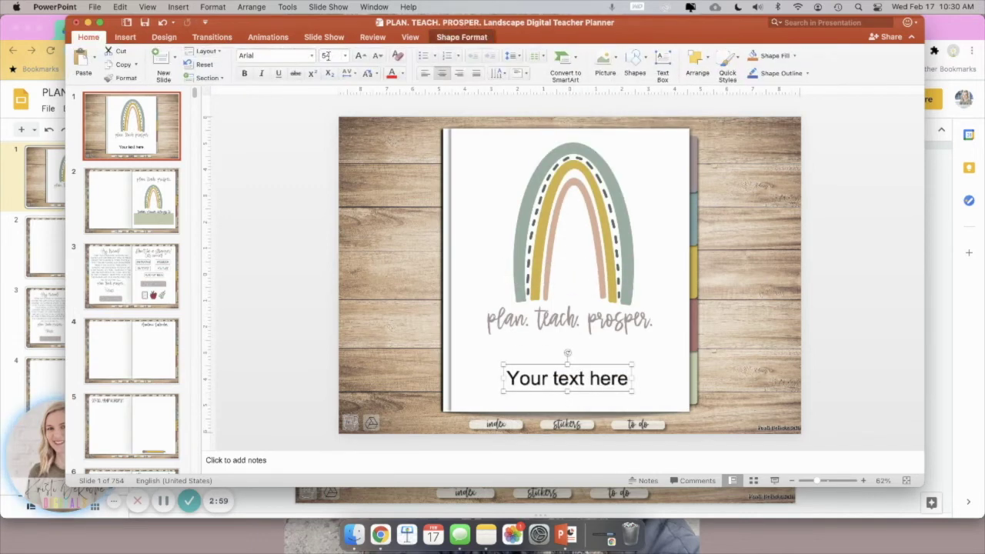
{"action": "left_click", "coordinate": [313, 57]}
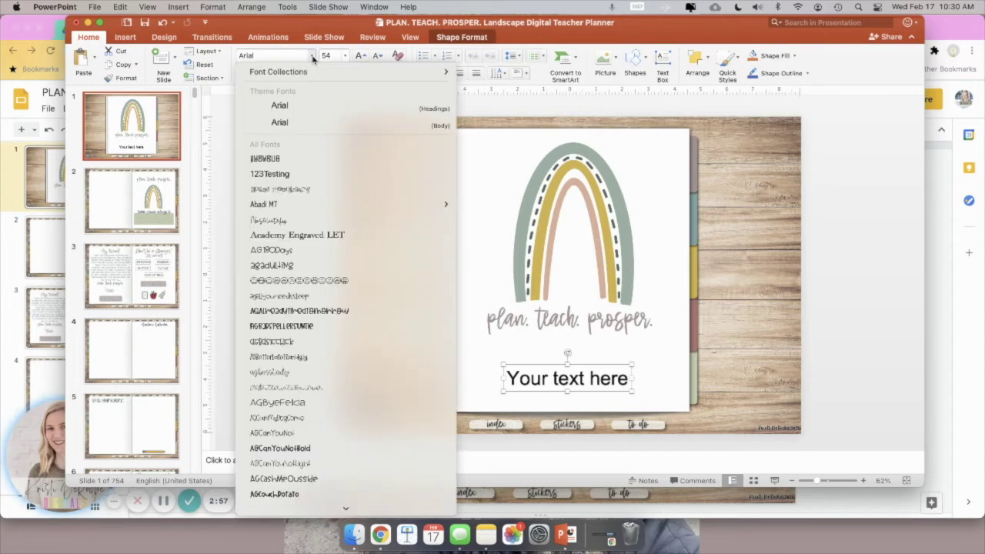
{"action": "left_click", "coordinate": [313, 402]}
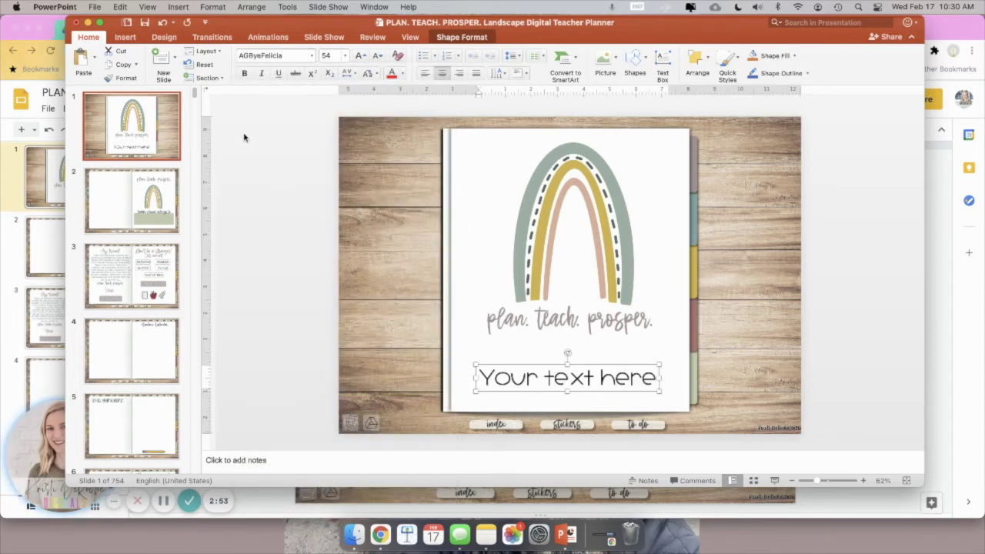
Step: Replace the WordArt placeholder with the owner's name
{"action": "type", "text": "Kr"}
{"action": "key", "text": "super+a"}
{"action": "type", "text": "Kristi DeRoche"}
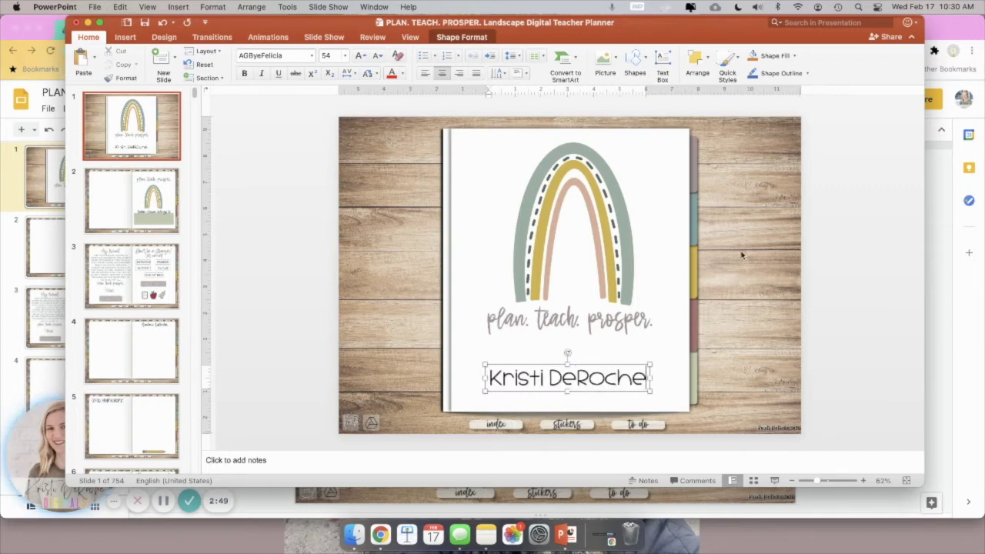
{"action": "left_click", "coordinate": [850, 277]}
Step: Delete the name text box from the cover slide
{"action": "left_click", "coordinate": [529, 366]}
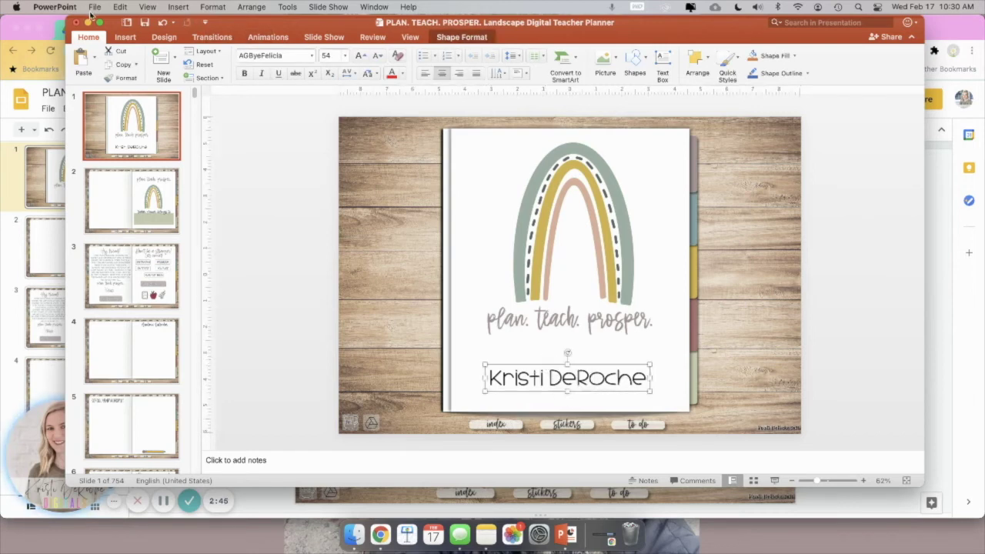
{"action": "left_click", "coordinate": [94, 6]}
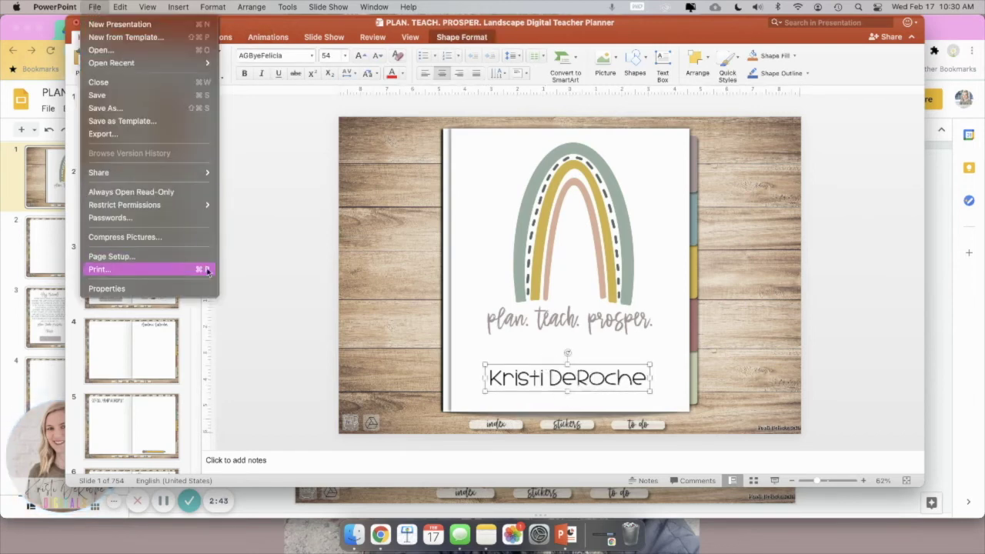
{"action": "left_click", "coordinate": [277, 262]}
{"action": "left_click", "coordinate": [281, 202]}
{"action": "left_click", "coordinate": [617, 387]}
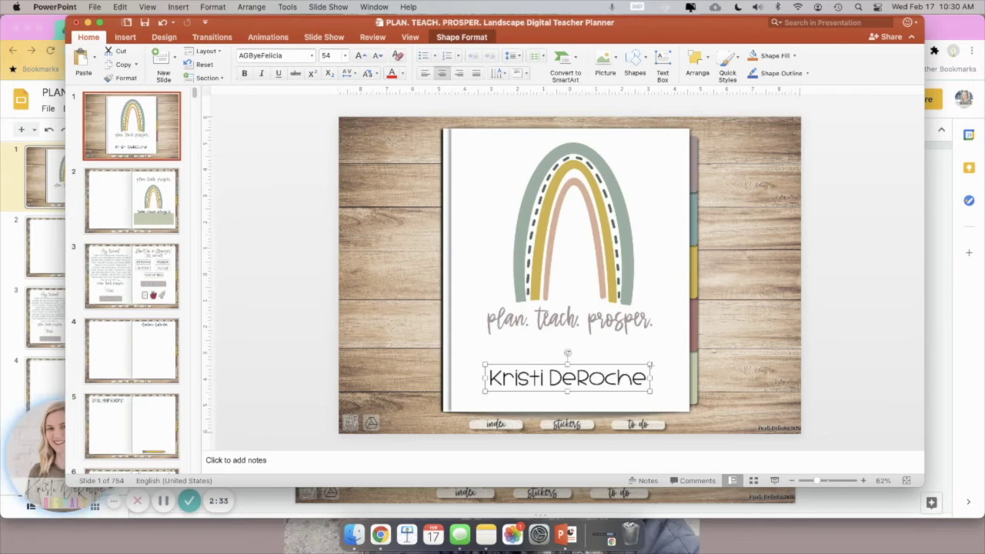
{"action": "key", "text": "Delete"}
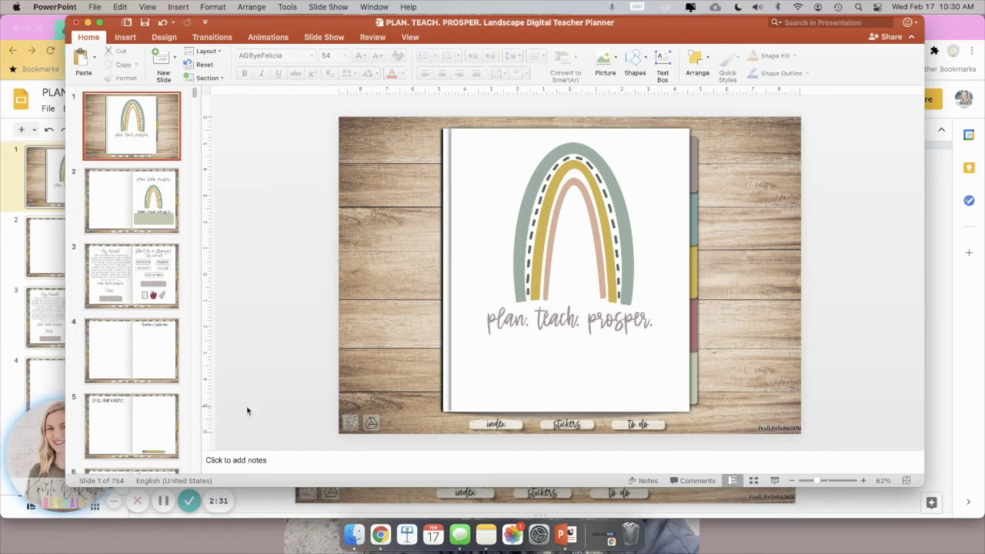
Step: Browse the thumbnails through slides 3, 720 and 560 to calendar slide 580
{"action": "left_click", "coordinate": [141, 267]}
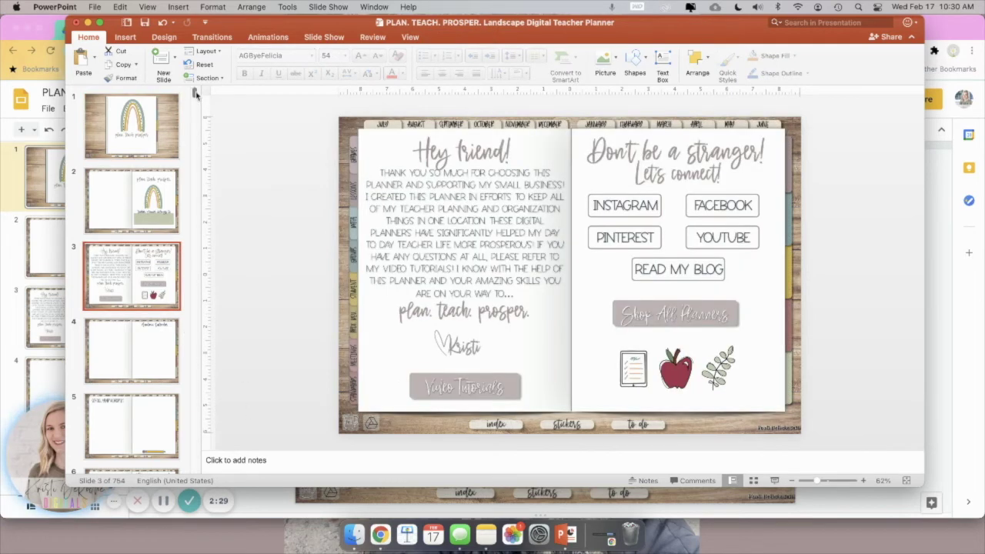
{"action": "scroll", "coordinate": [196, 114], "scroll_direction": "down", "scroll_amount": 3}
{"action": "left_click_drag", "start_coordinate": [196, 114], "coordinate": [192, 458]}
{"action": "left_click", "coordinate": [157, 430]}
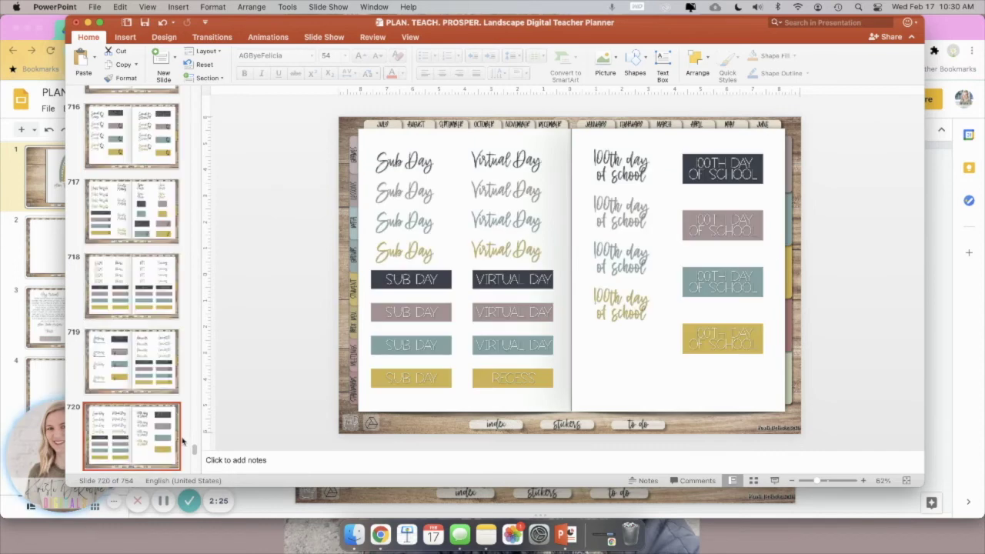
{"action": "left_click_drag", "start_coordinate": [195, 453], "coordinate": [193, 370]}
{"action": "left_click", "coordinate": [130, 277]}
{"action": "scroll", "coordinate": [132, 346], "scroll_direction": "down", "scroll_amount": 5}
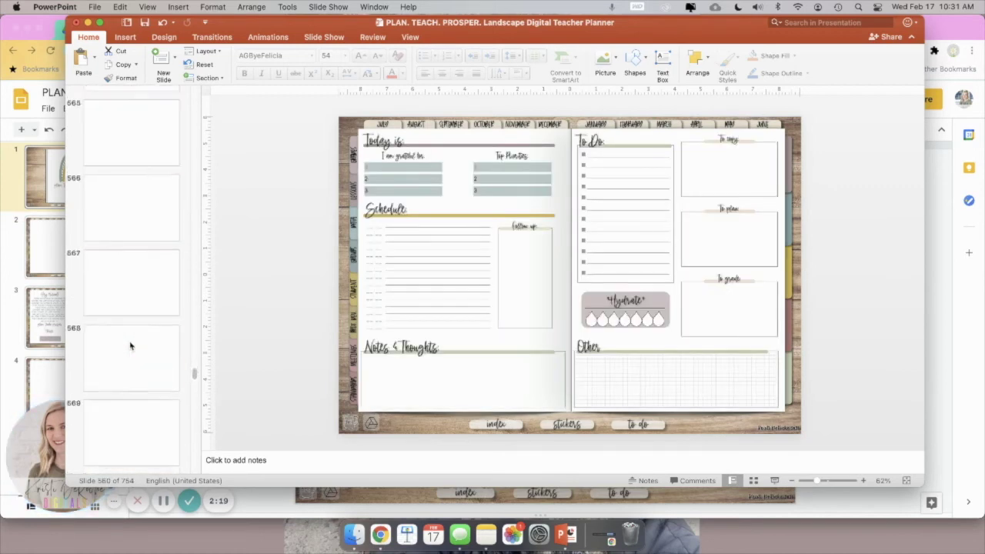
{"action": "scroll", "coordinate": [130, 346], "scroll_direction": "down", "scroll_amount": 6}
{"action": "left_click", "coordinate": [132, 299]}
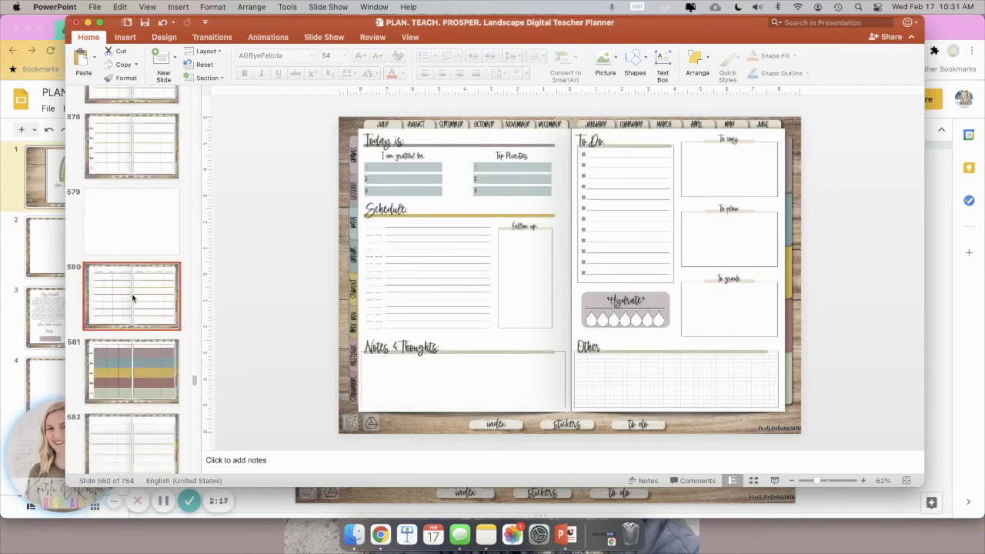
Step: Duplicate slide 580 and delete the copy, leaving 754 slides
{"action": "right_click", "coordinate": [133, 298]}
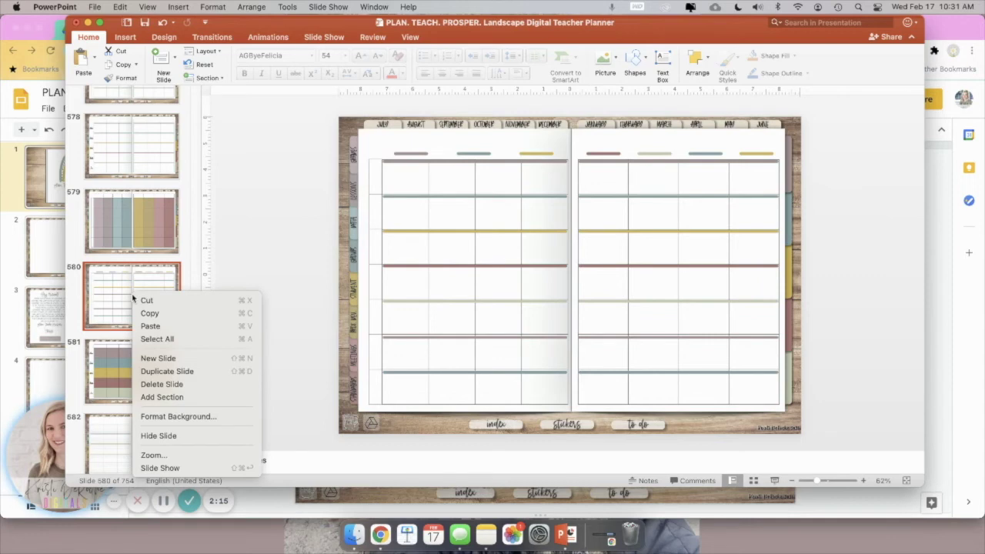
{"action": "left_click", "coordinate": [166, 374]}
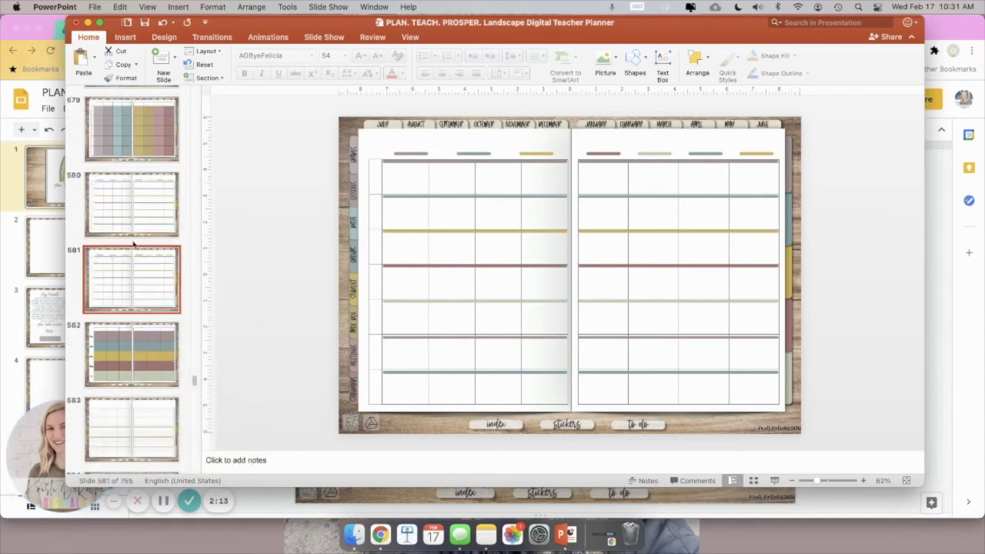
{"action": "left_click", "coordinate": [353, 158]}
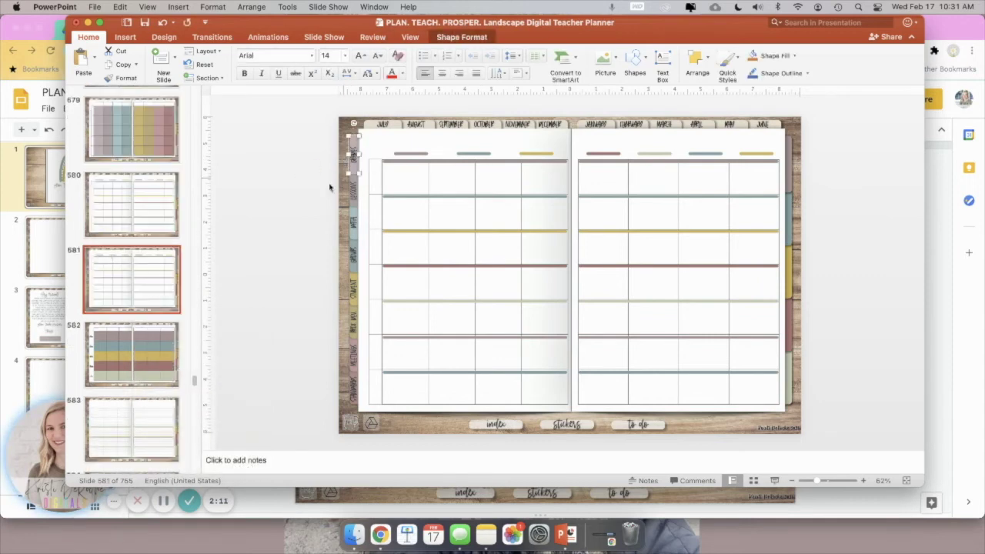
{"action": "left_click", "coordinate": [110, 263]}
{"action": "key", "text": "Delete"}
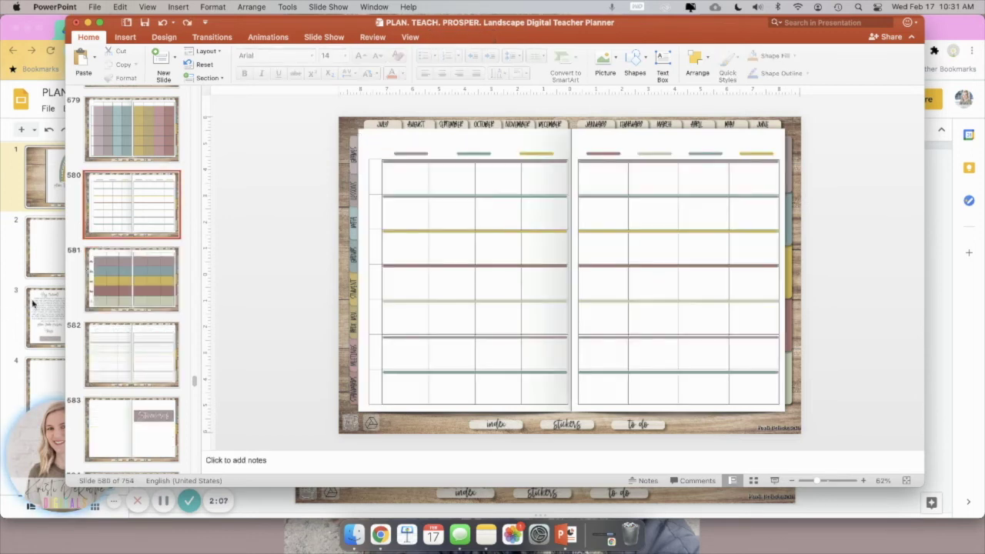
{"action": "left_click", "coordinate": [33, 303]}
Step: Open Google Slides slide 2's menu, dismiss it without duplicating, and return to PowerPoint's slide 580
{"action": "left_click", "coordinate": [58, 250]}
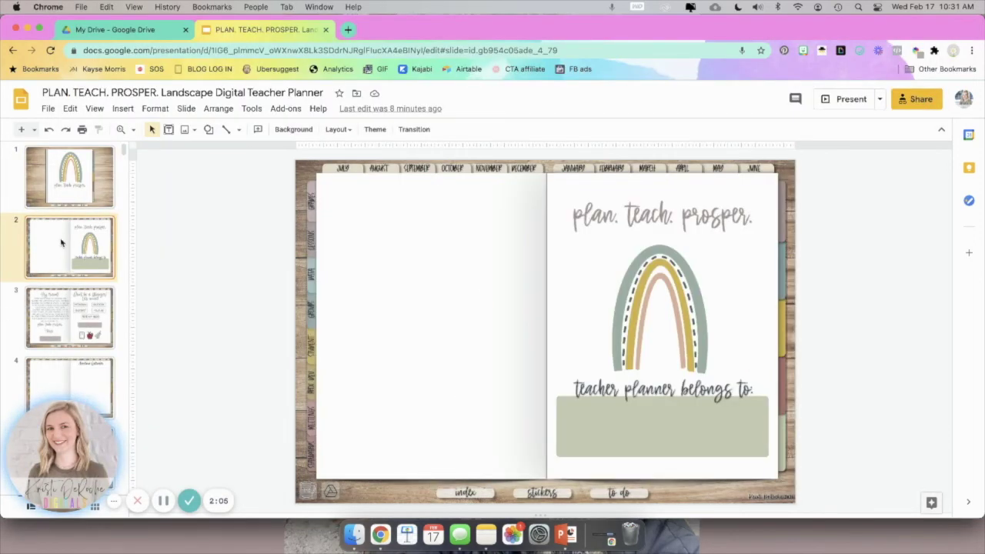
{"action": "right_click", "coordinate": [58, 250]}
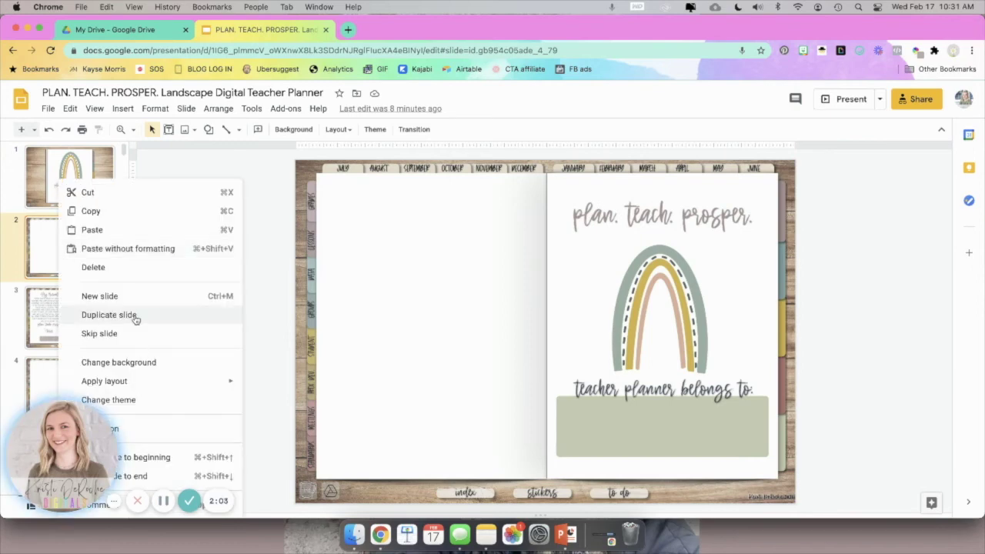
{"action": "left_click", "coordinate": [260, 311]}
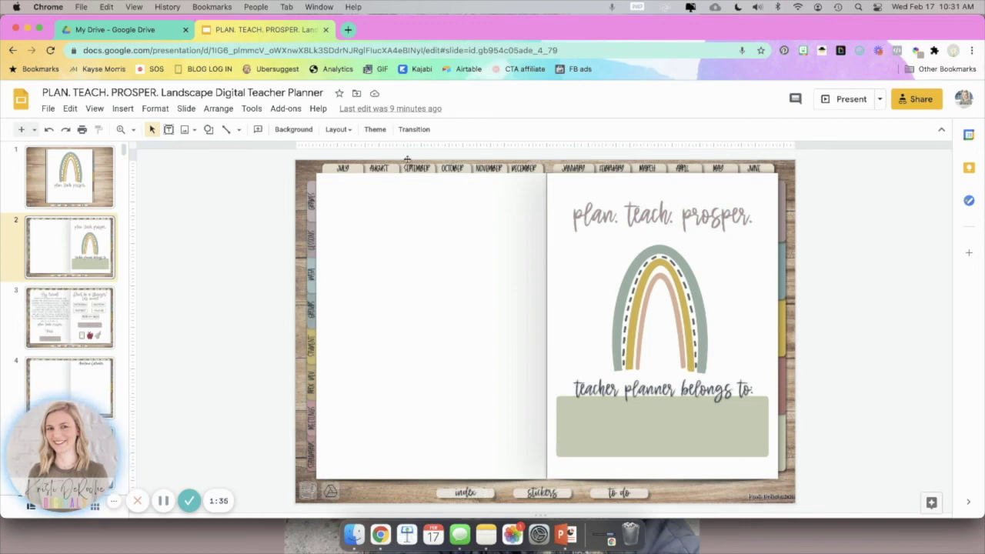
{"action": "left_click", "coordinate": [539, 509]}
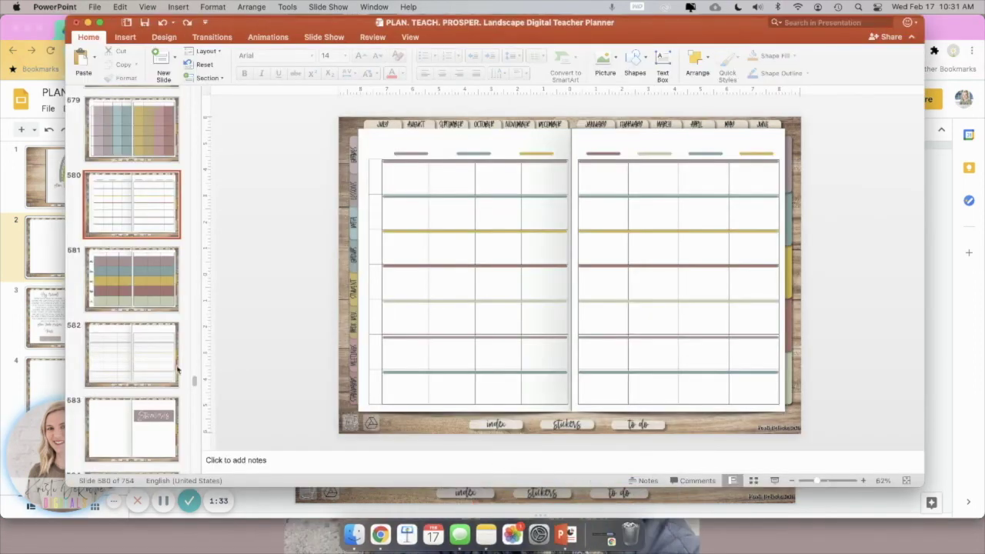
Step: Return to the top of the thumbnails, stepping through slides 3, 2 and 3 to cover slide 1
{"action": "left_click_drag", "start_coordinate": [193, 380], "coordinate": [193, 99]}
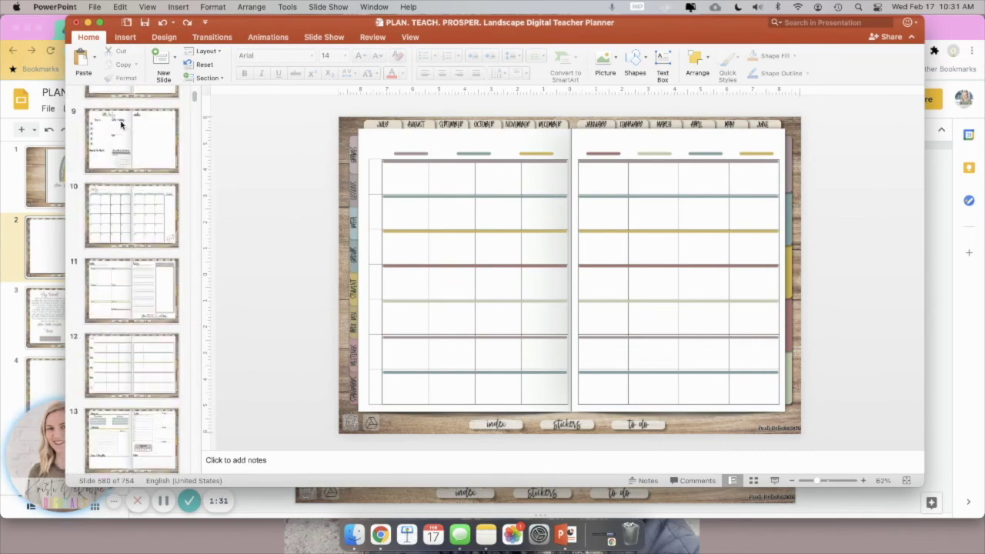
{"action": "scroll", "coordinate": [120, 124], "scroll_direction": "up", "scroll_amount": 5}
{"action": "left_click", "coordinate": [121, 123]}
{"action": "scroll", "coordinate": [123, 154], "scroll_direction": "up", "scroll_amount": 2}
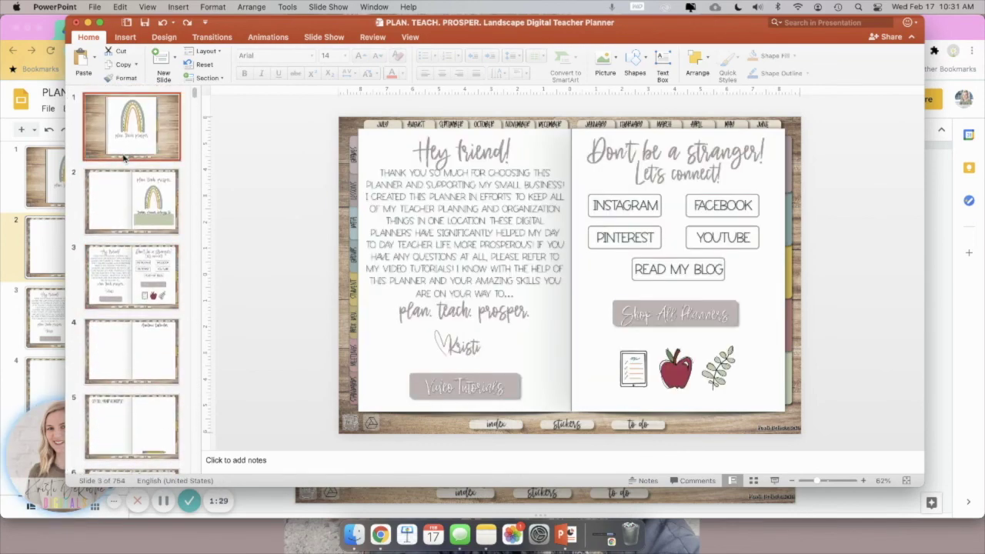
{"action": "left_click", "coordinate": [132, 193]}
{"action": "left_click", "coordinate": [176, 258]}
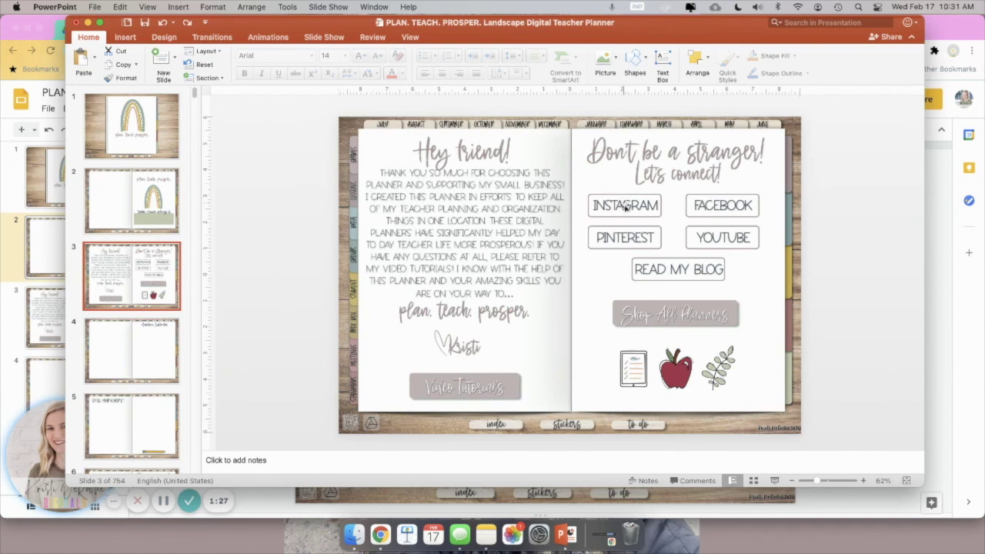
{"action": "left_click", "coordinate": [114, 142]}
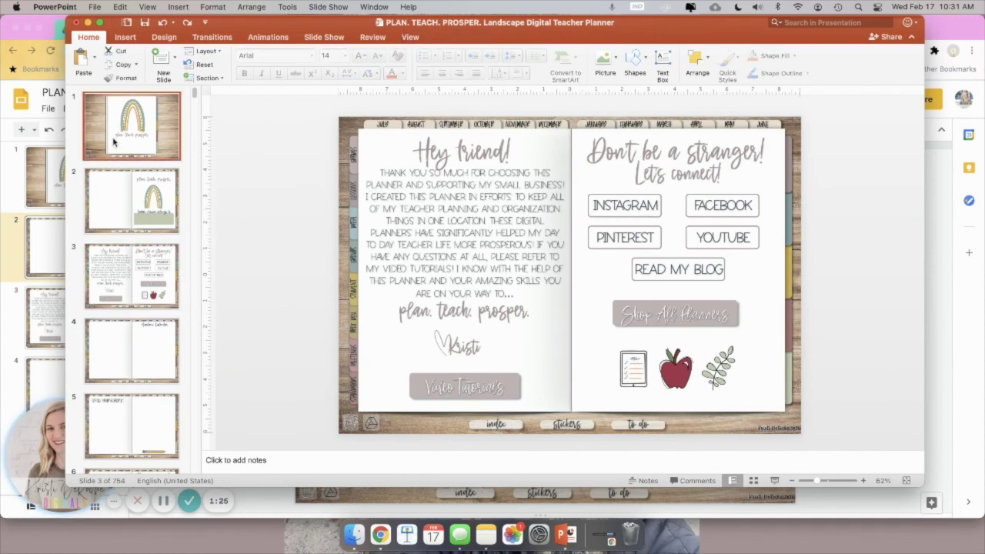